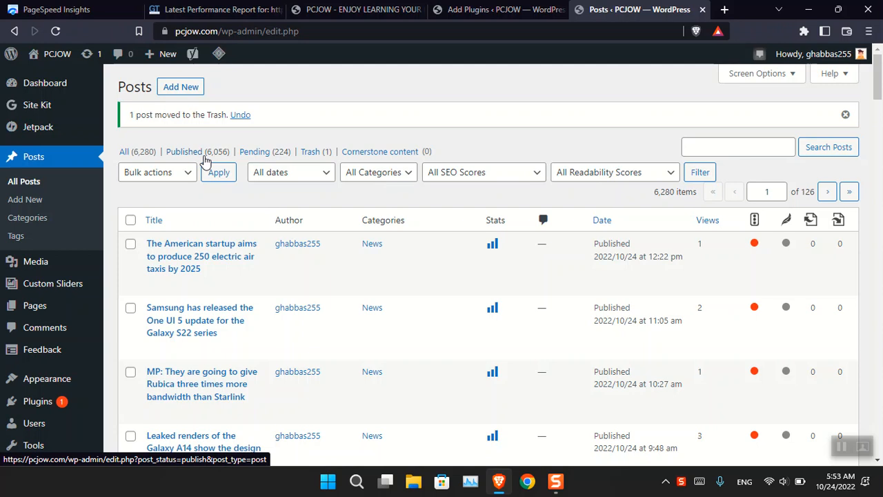
Step: Review the baseline PageSpeed Insights desktop and mobile scores and the GTmetrix report for pcjow.com
click(66, 10)
scroll(268, 207, up, 4)
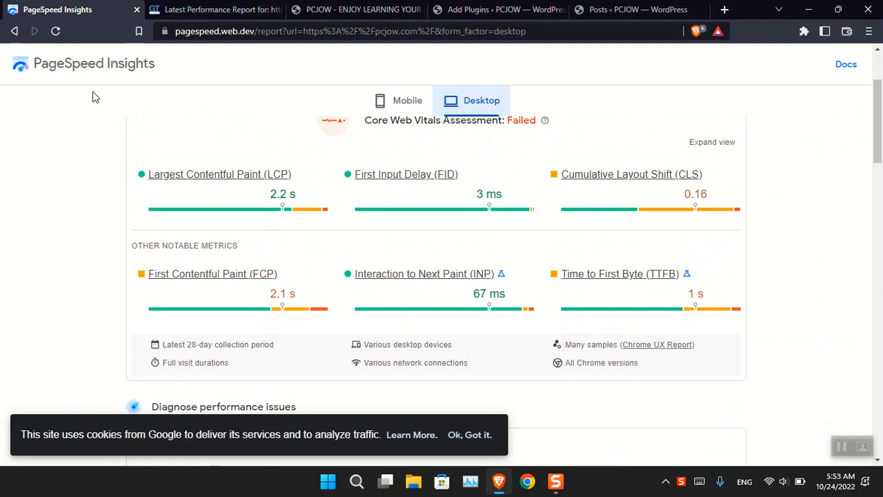
scroll(386, 179, down, 5)
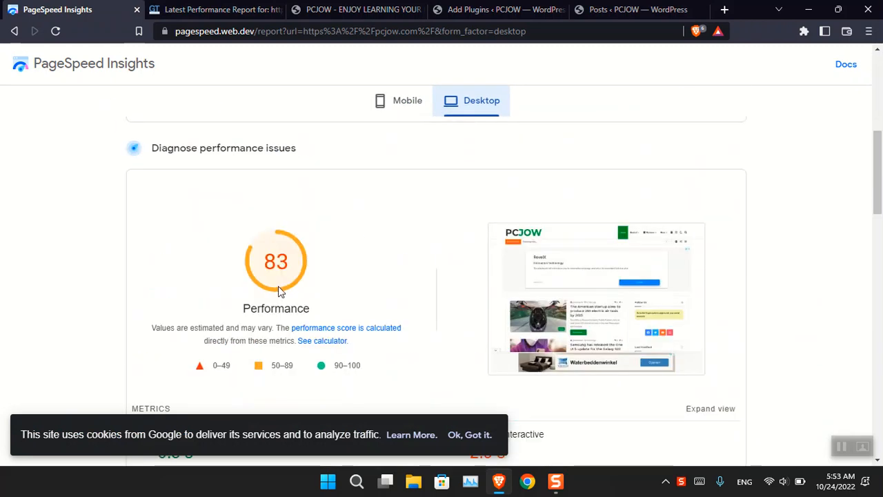
click(394, 100)
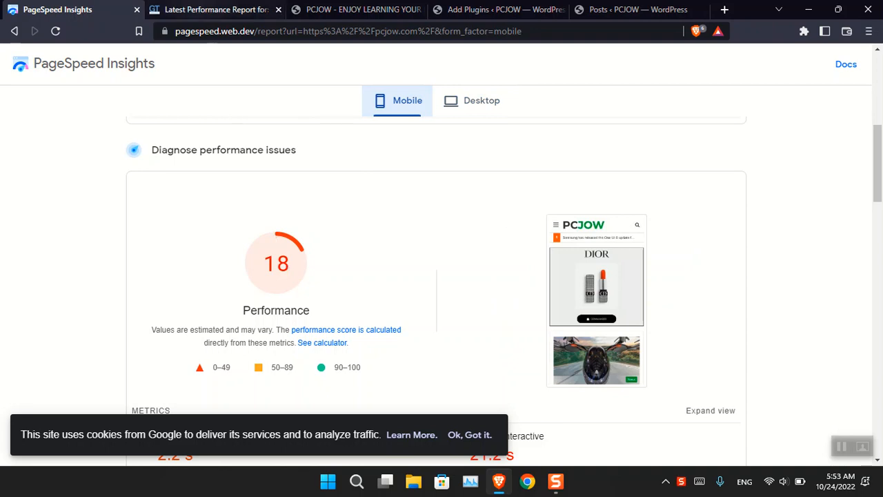
click(203, 13)
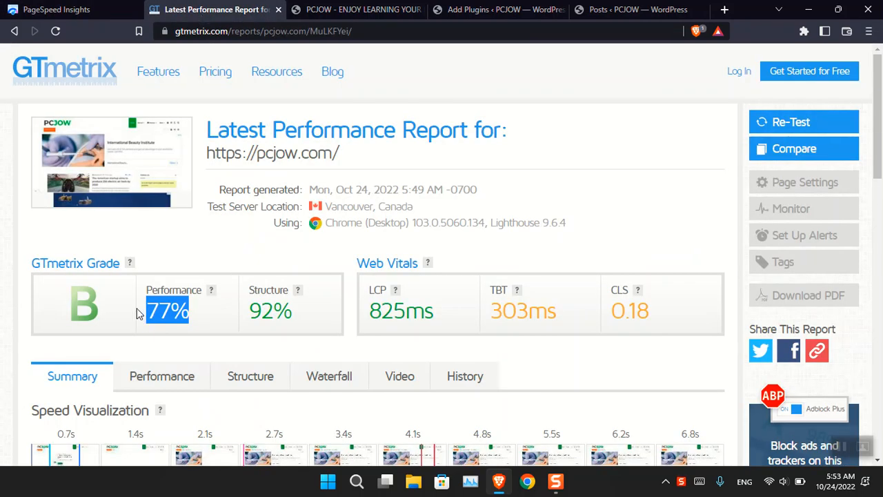
click(193, 252)
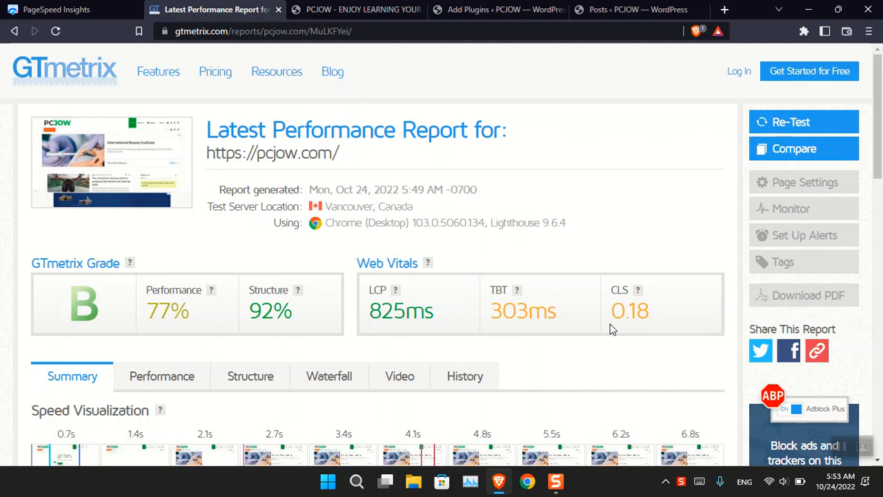
Step: Show the LiteSpeed Cache purge options in the WordPress admin of PCJOW
click(621, 9)
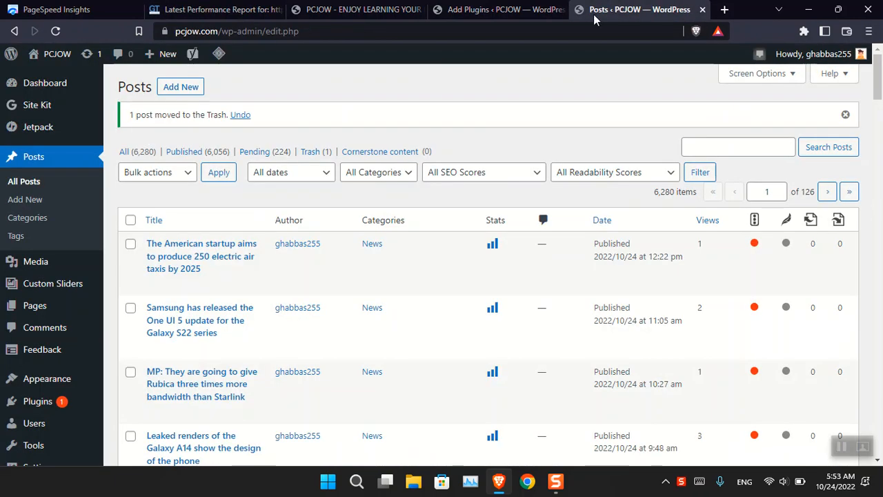
mouse_move(216, 58)
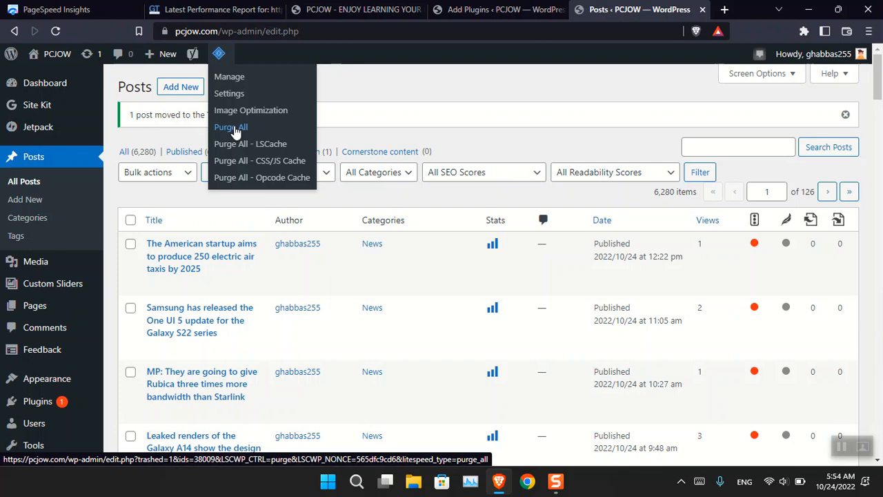
Step: Install and activate the 10Web Booster plugin from the WordPress plugin search results
click(498, 10)
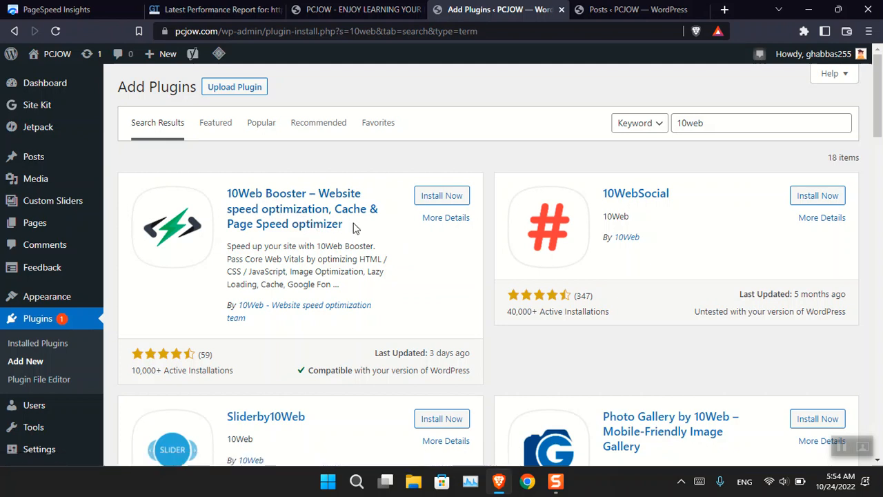
click(431, 198)
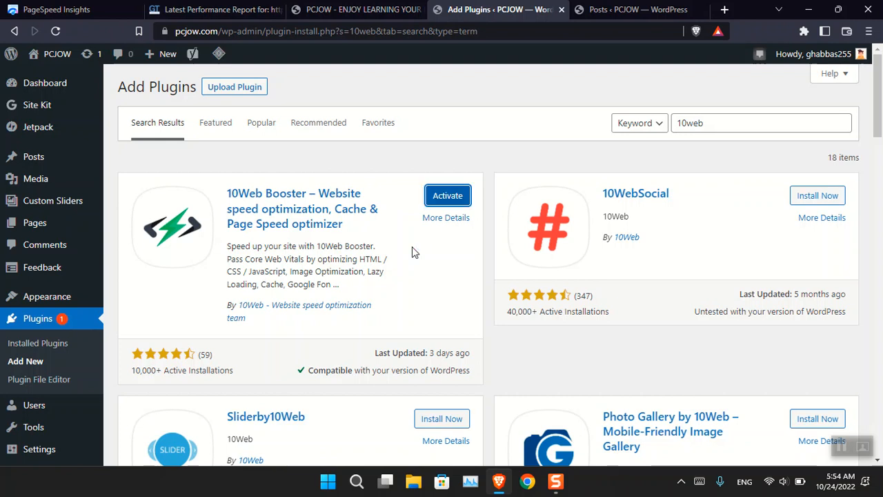
click(446, 200)
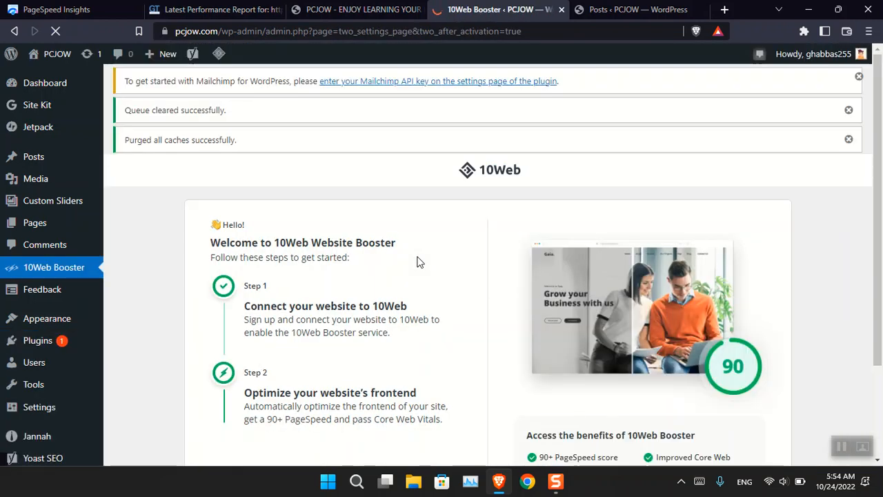
Step: Sign up and connect the site to 10Web with a Google account, answering the setup questions with Blogger and 11-20 websites
scroll(416, 262, down, 3)
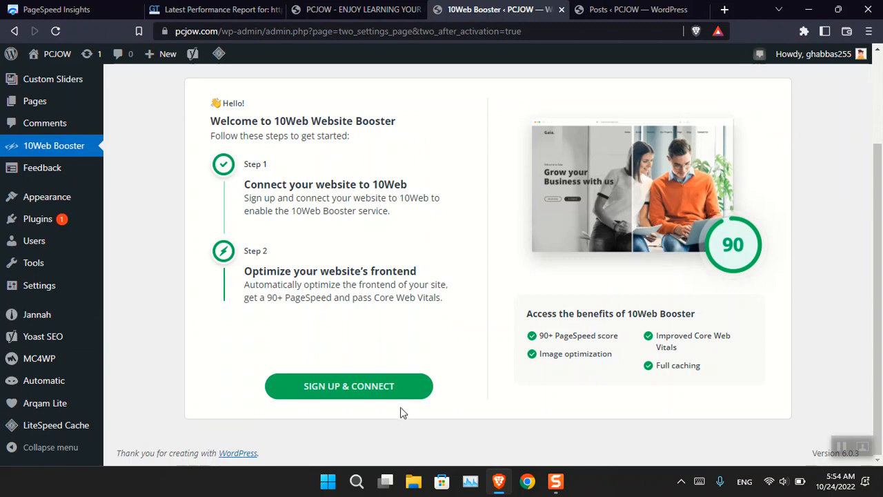
click(386, 387)
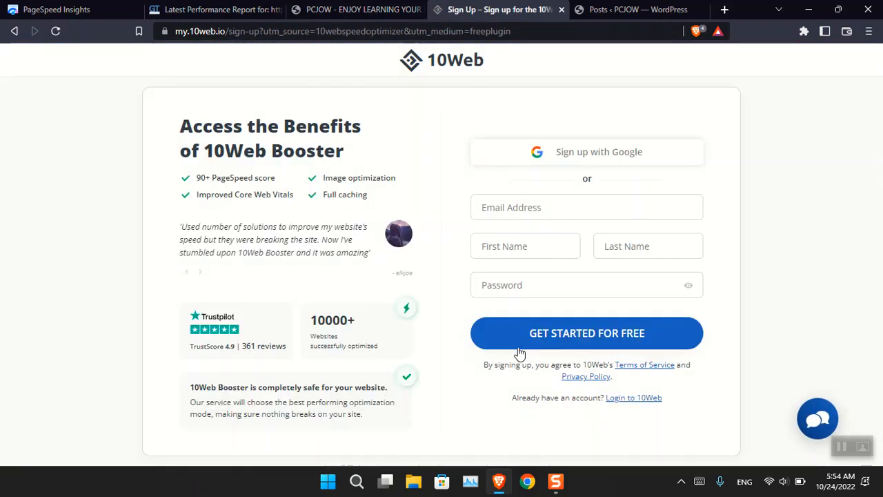
click(581, 161)
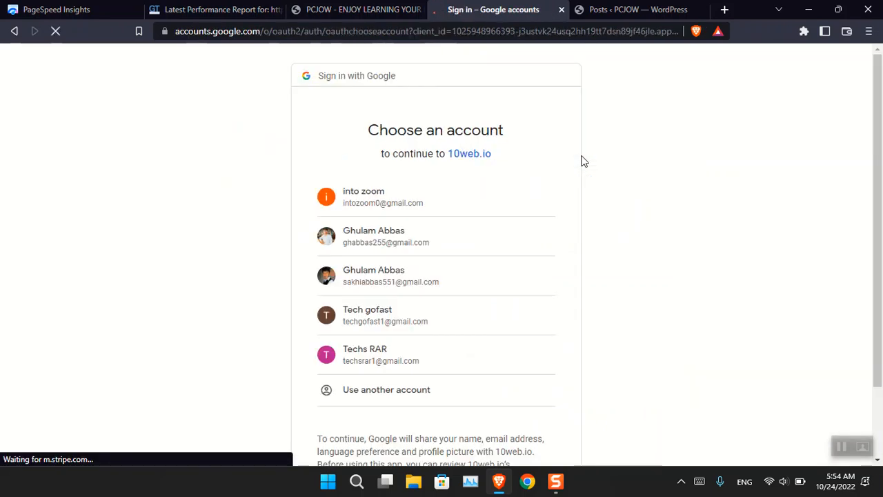
click(412, 228)
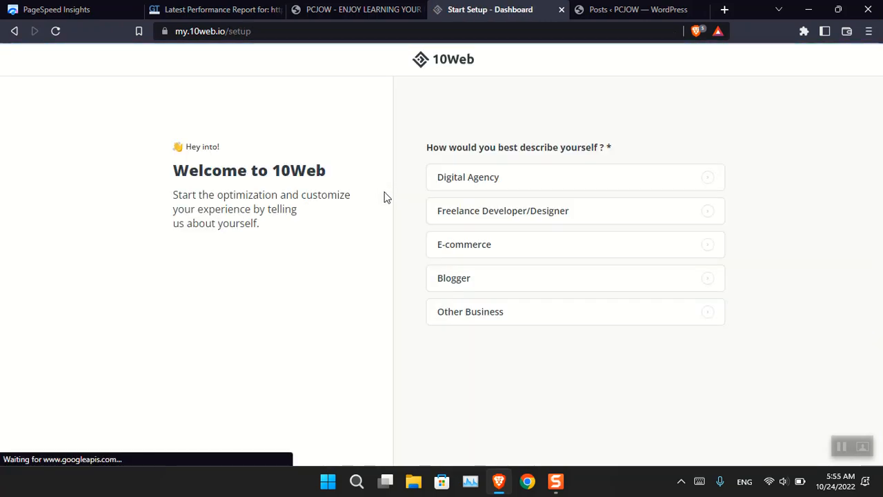
click(455, 280)
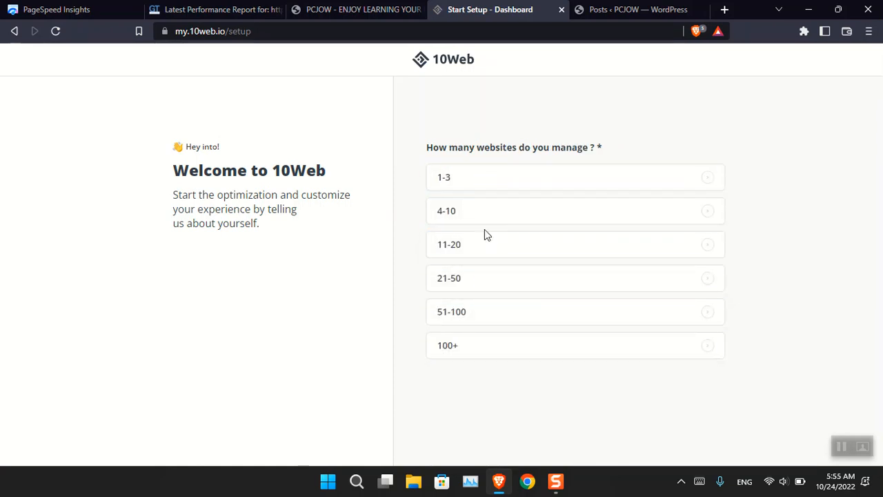
click(490, 246)
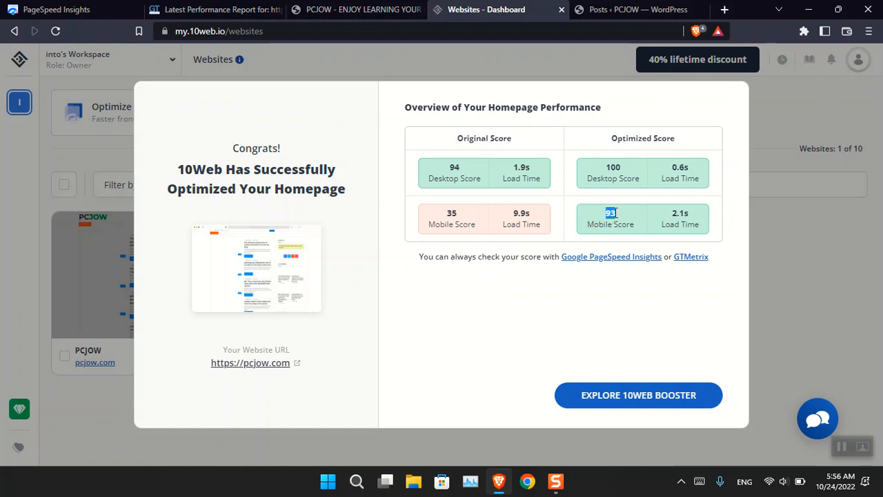
double_click(614, 167)
click(214, 9)
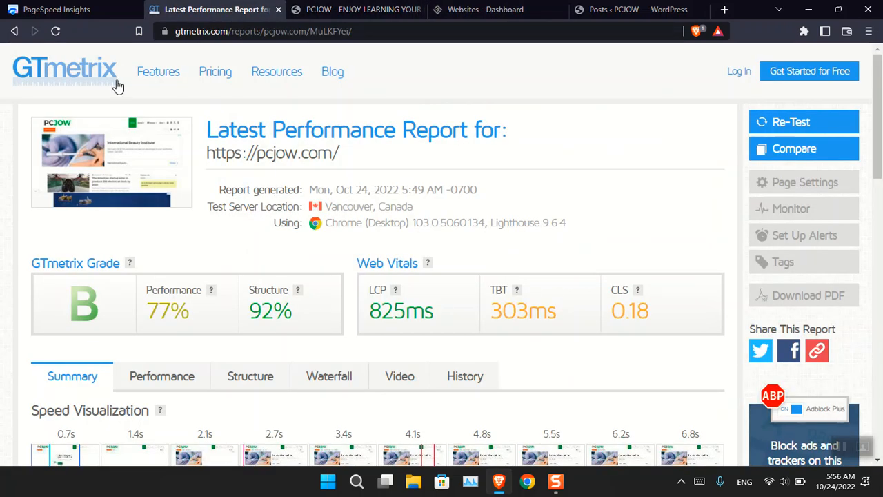
click(55, 9)
scroll(168, 138, up, 6)
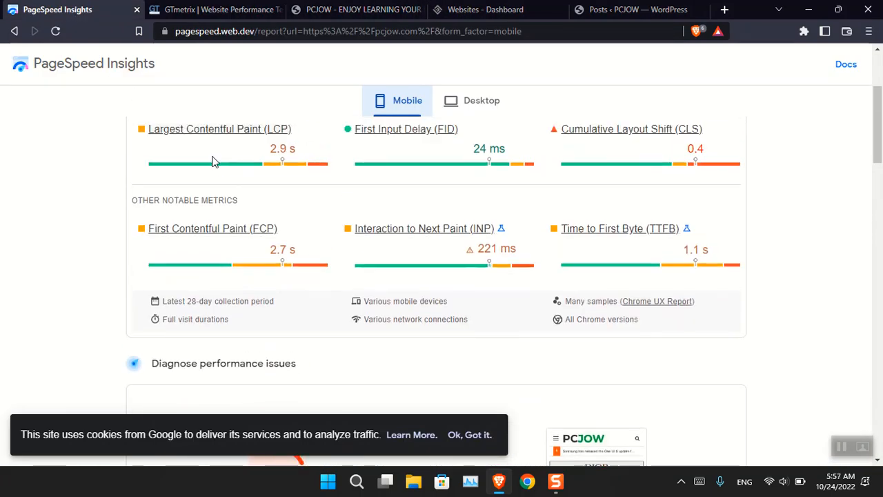
drag(233, 112, 134, 111)
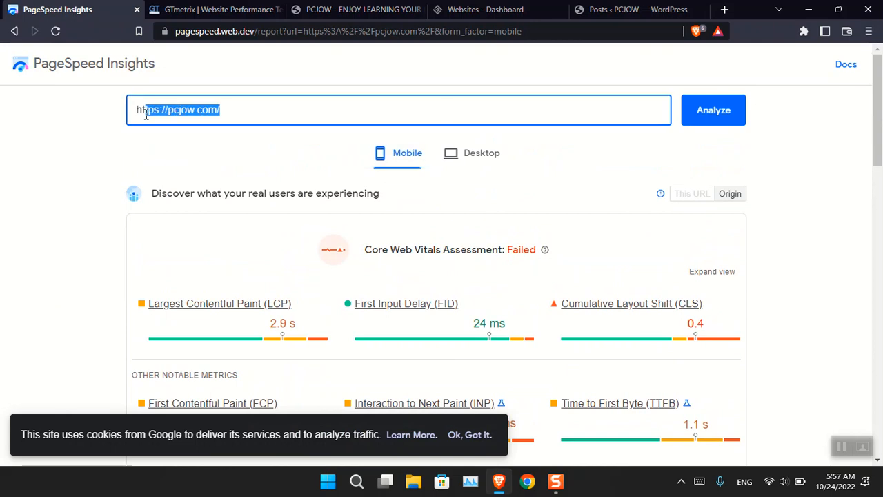
click(688, 121)
click(207, 9)
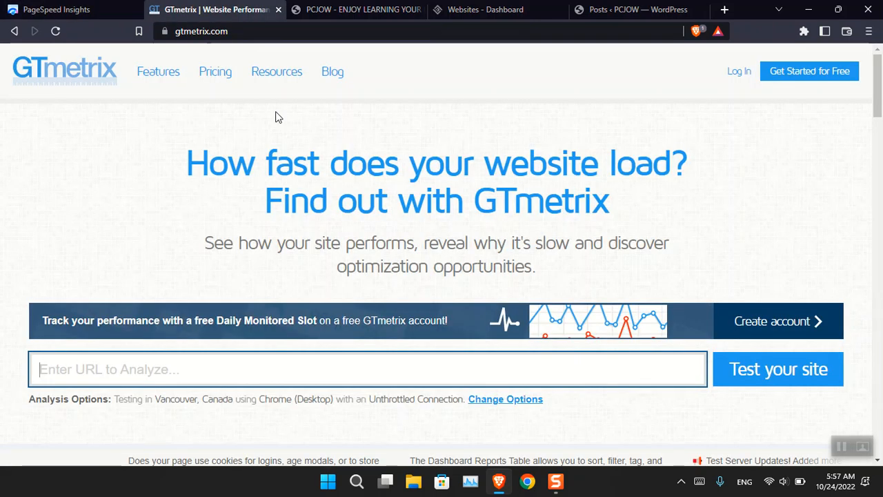
click(249, 367)
click(83, 311)
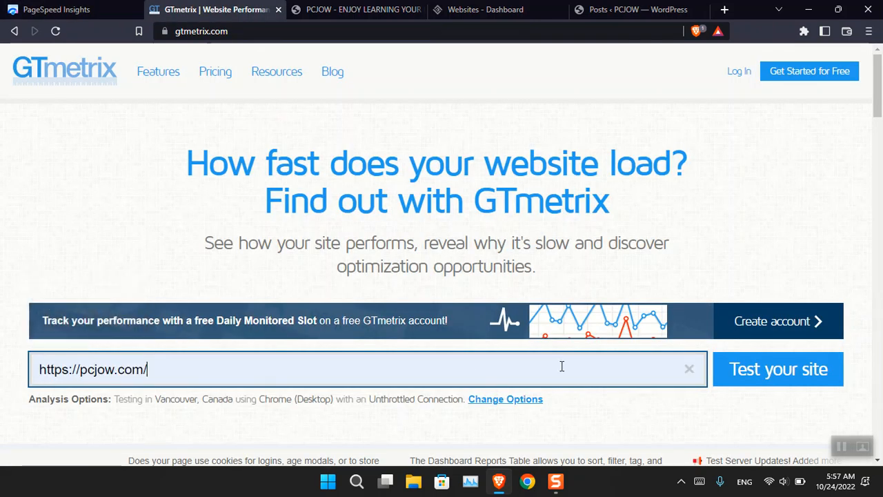
click(775, 381)
Step: Examine the new PageSpeed Insights mobile and desktop results, including performance scores, metrics and opportunities
key(ctrl+shift+Tab)
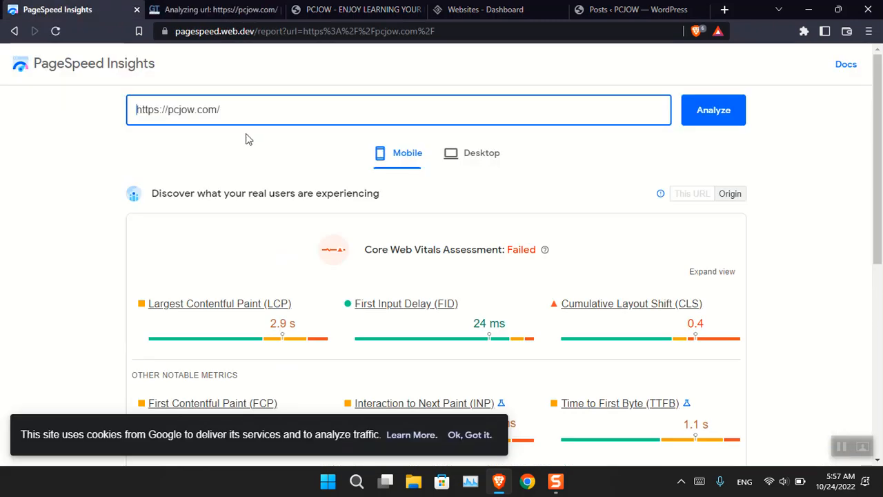
scroll(256, 158, down, 5)
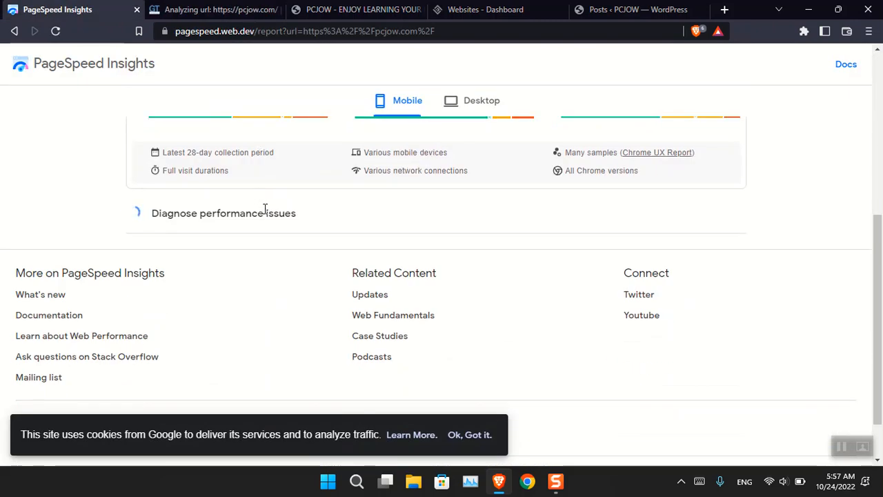
click(214, 10)
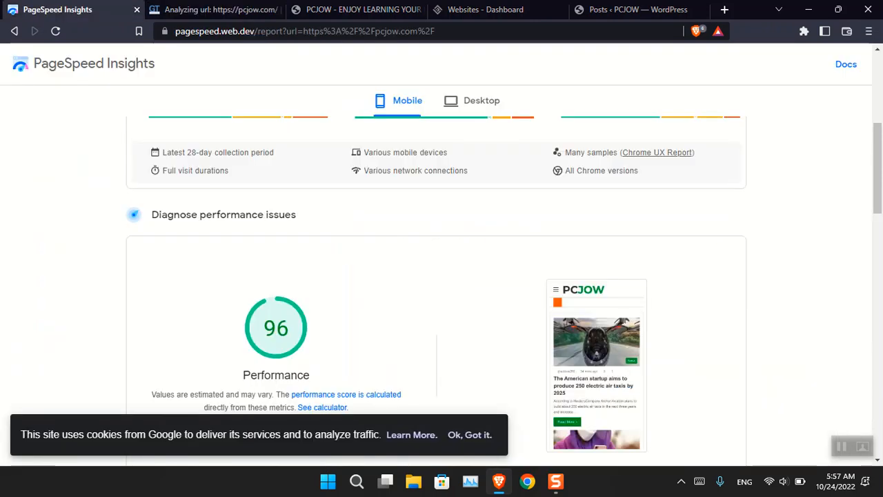
scroll(247, 274, down, 2)
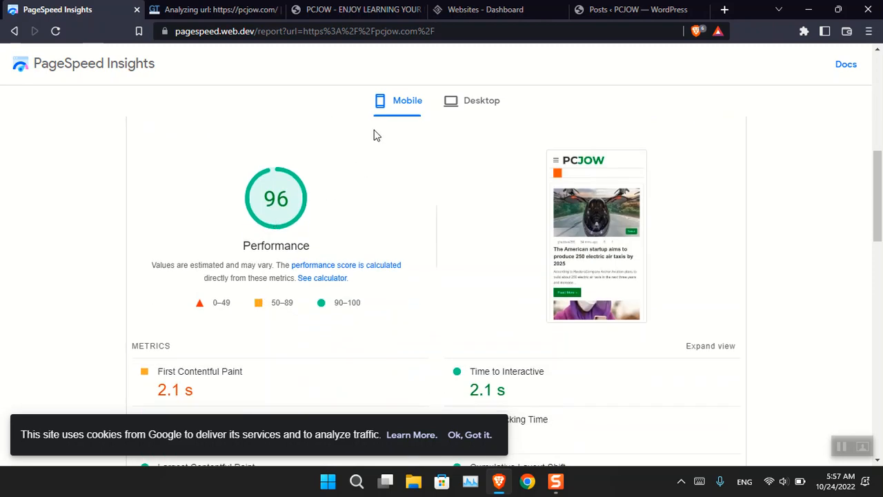
click(483, 109)
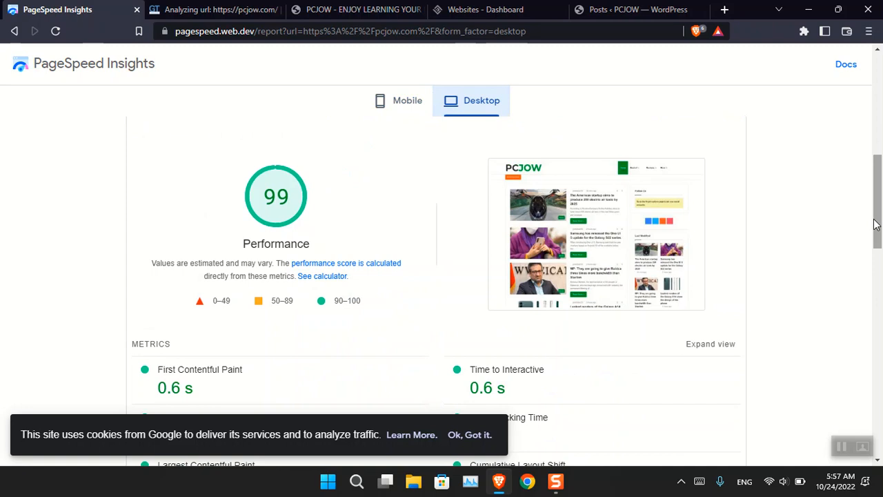
scroll(794, 258, up, 7)
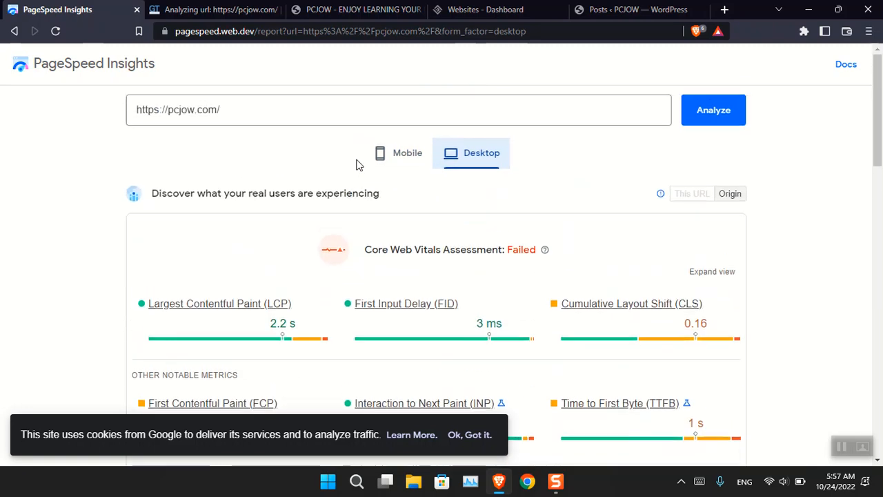
scroll(281, 165, down, 5)
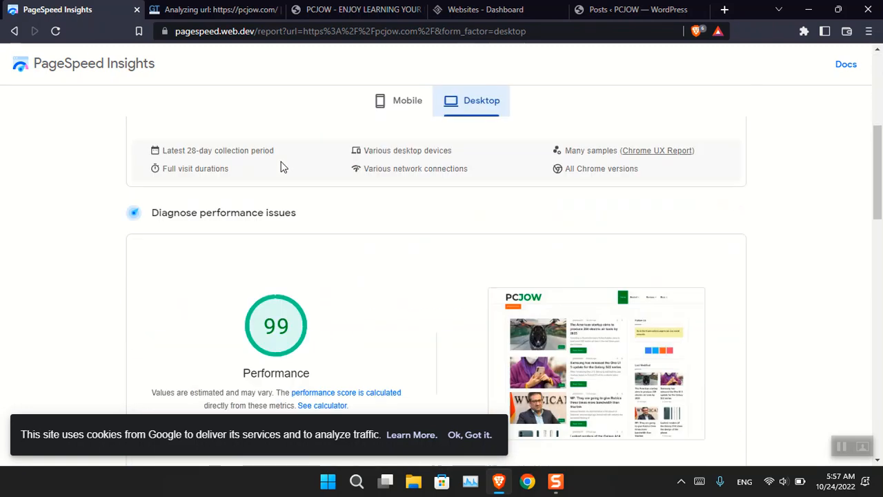
scroll(281, 166, down, 4)
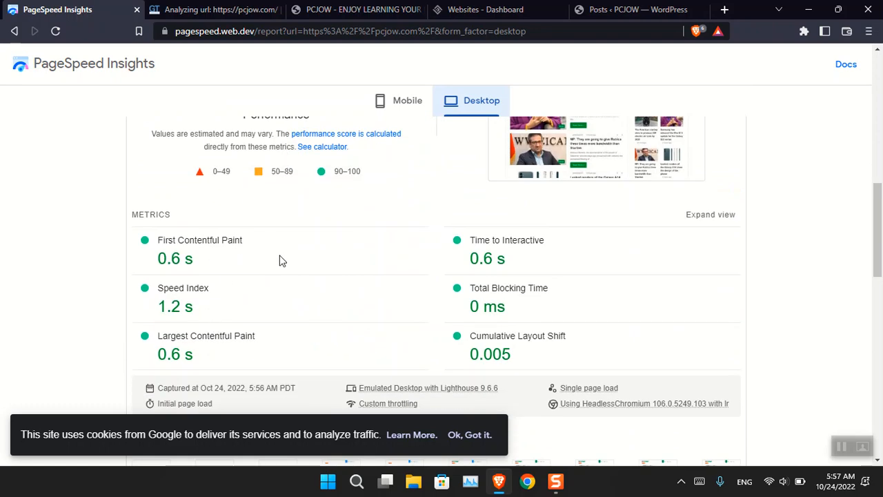
scroll(281, 261, down, 4)
scroll(295, 269, up, 8)
scroll(289, 234, down, 8)
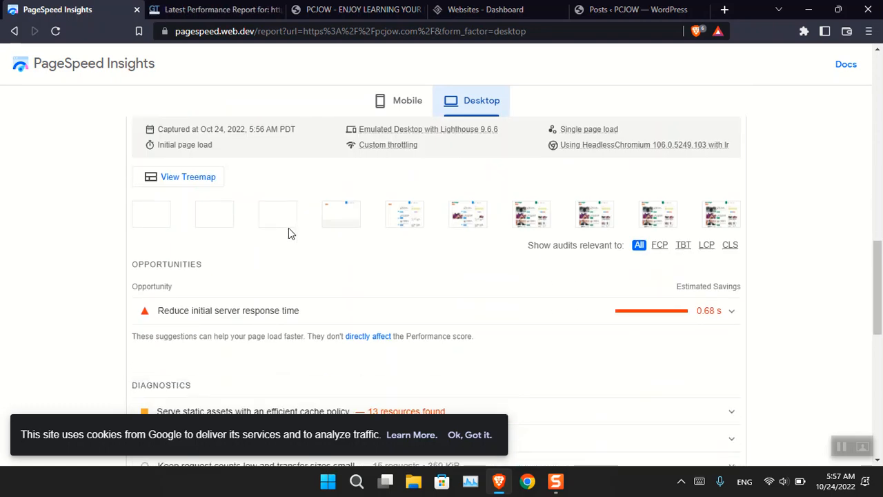
Step: Review the new GTmetrix report, the PCJOW homepage and the 10Web homepage performance overview
click(216, 7)
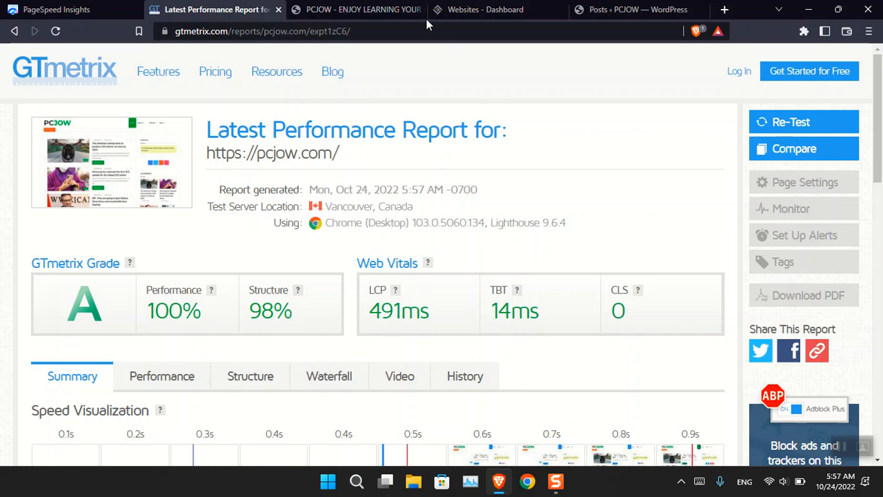
click(373, 9)
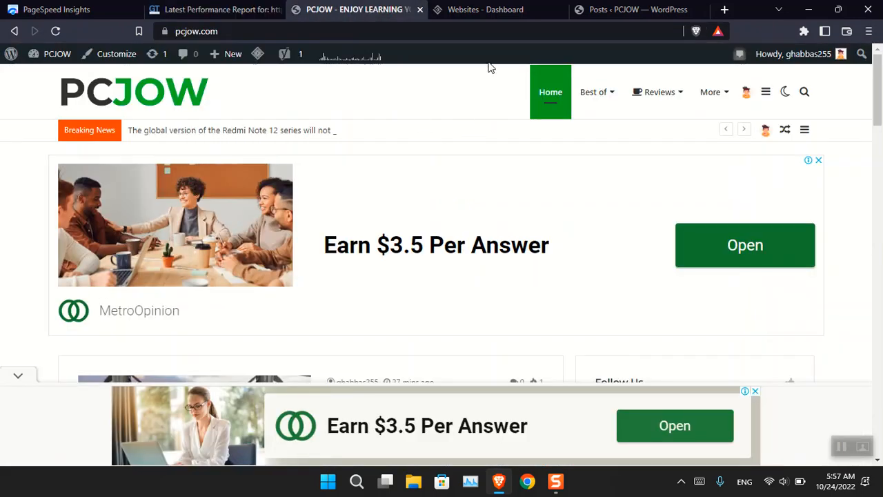
click(486, 10)
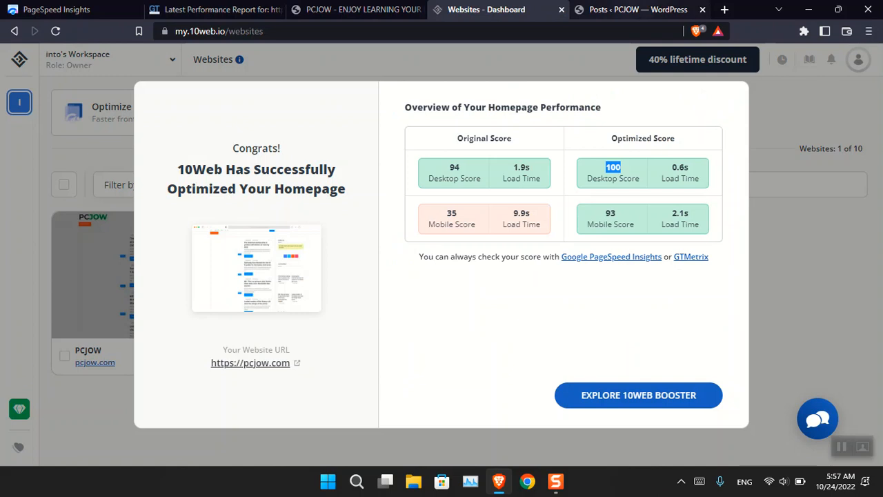
Step: Show the LiteSpeed Cache purge options in the WordPress admin and locate the cache control on the PCJOW homepage
click(639, 9)
mouse_move(218, 55)
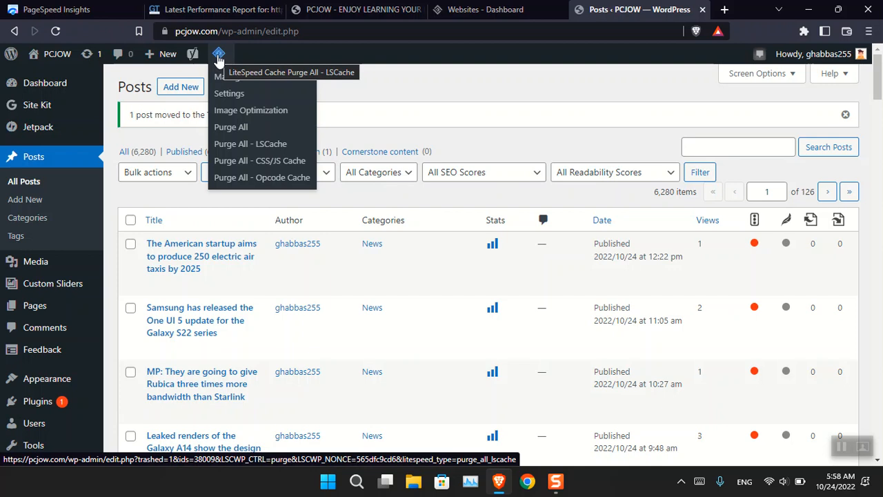
click(483, 9)
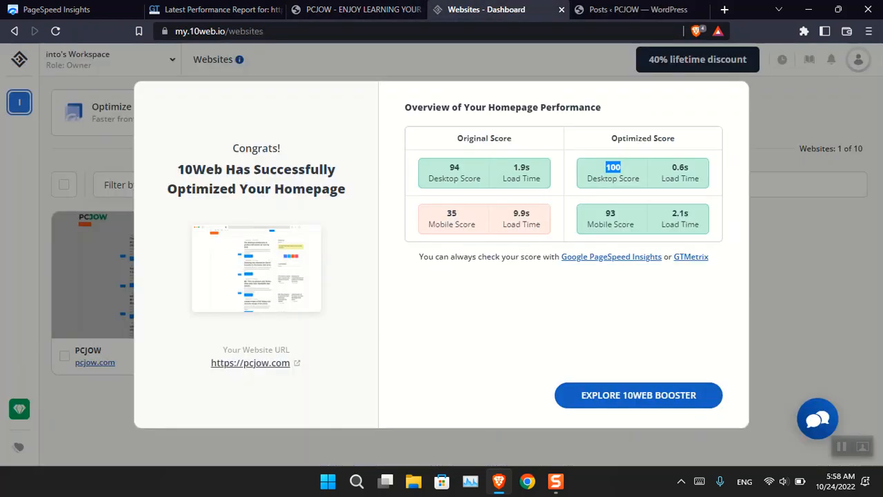
click(379, 9)
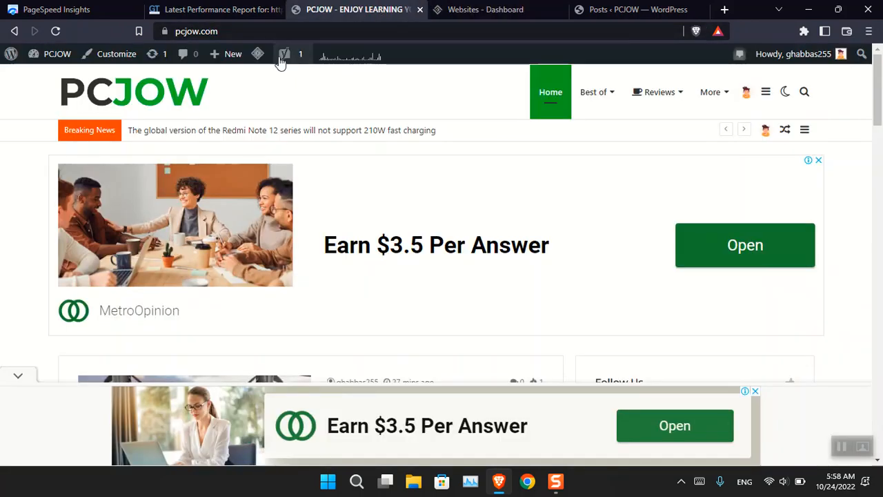
mouse_move(259, 61)
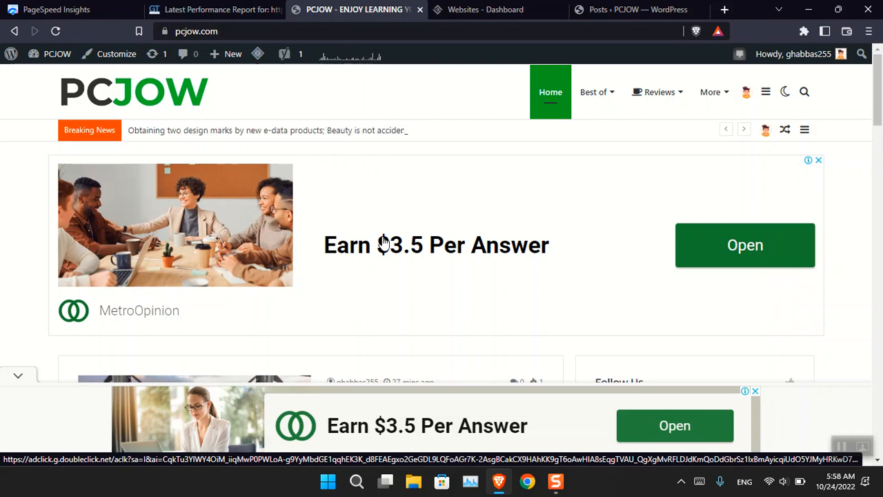
Step: Compare the desktop and mobile performance scores in the updated PageSpeed Insights report
click(110, 13)
scroll(542, 322, up, 5)
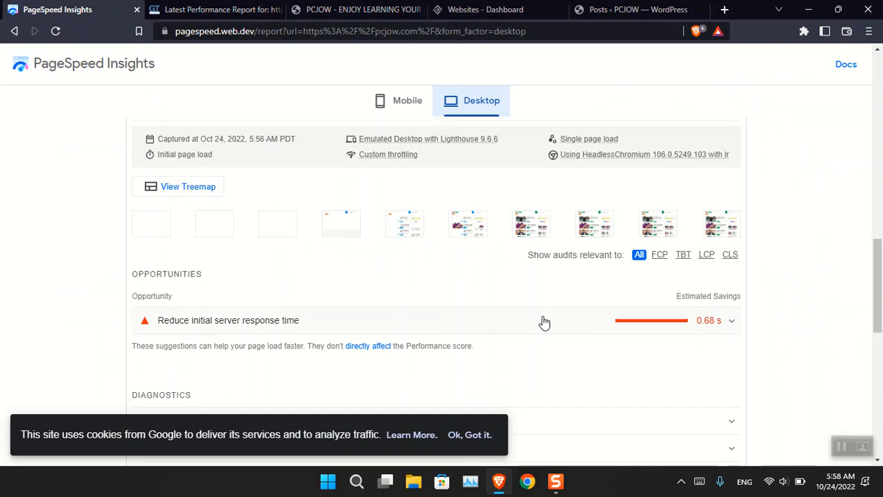
scroll(544, 320, down, 3)
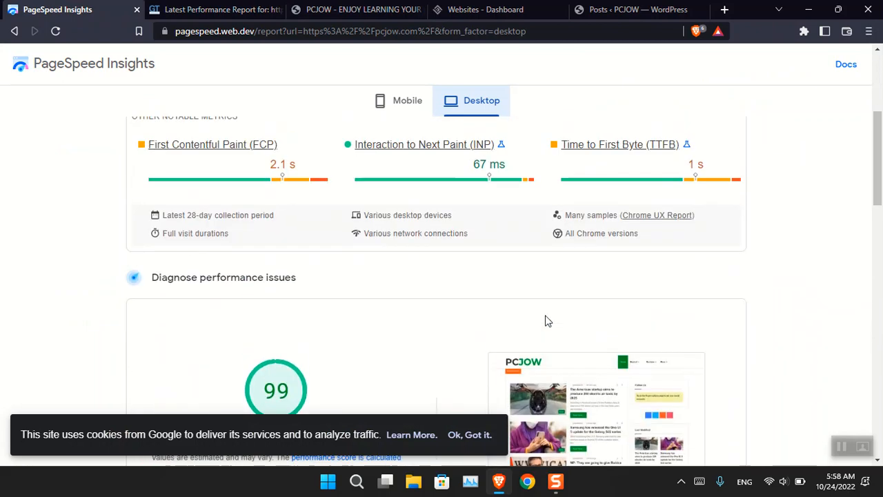
click(396, 100)
scroll(533, 193, down, 2)
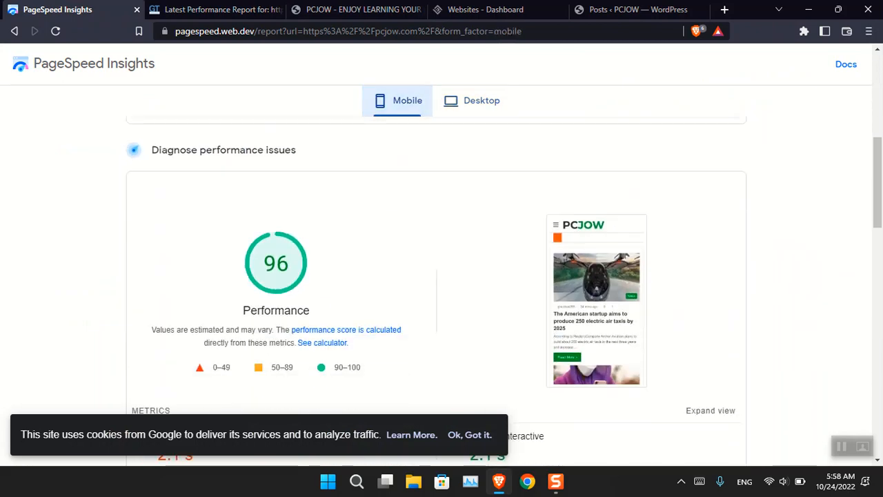